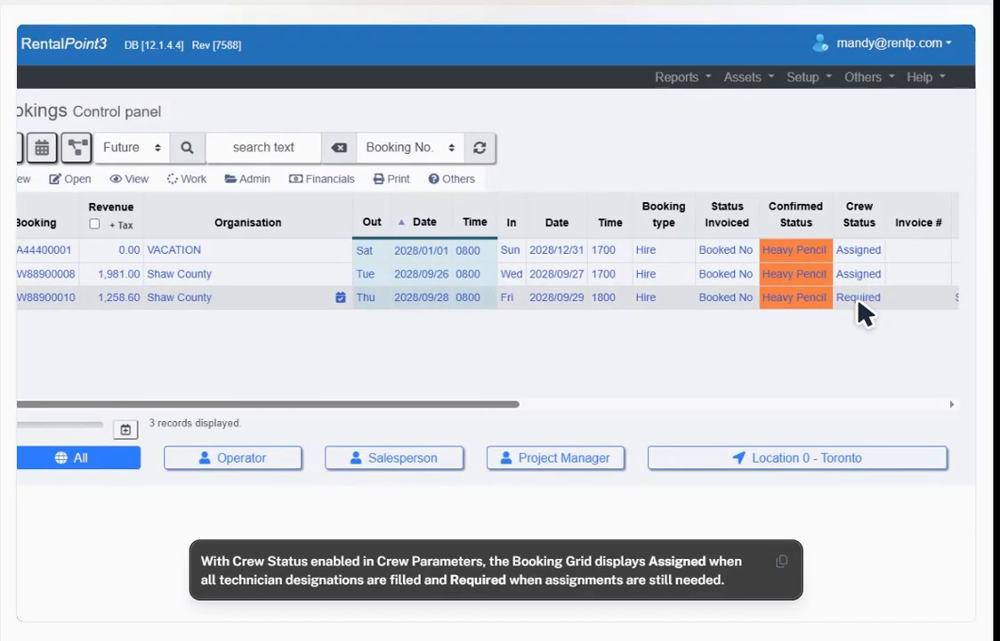
Step: Open the crew assignments of the Shaw County booking with Required crew status and edit its Audio Director - Broadcast designation
{"action": "left_click", "coordinate": [859, 312]}
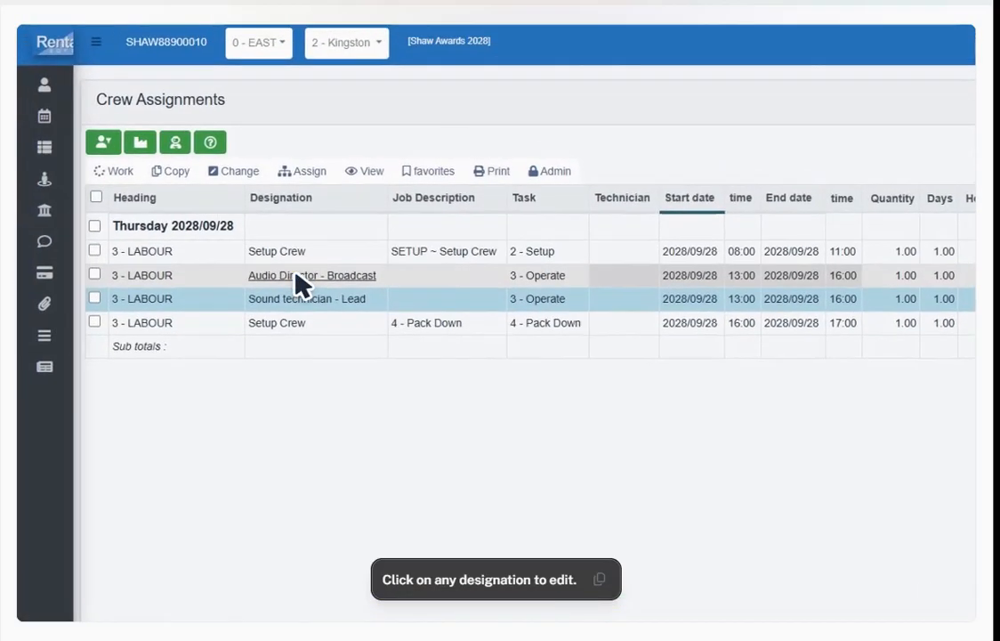
{"action": "left_click", "coordinate": [298, 278]}
{"action": "scroll", "coordinate": [299, 303], "scroll_direction": "down", "scroll_amount": 2}
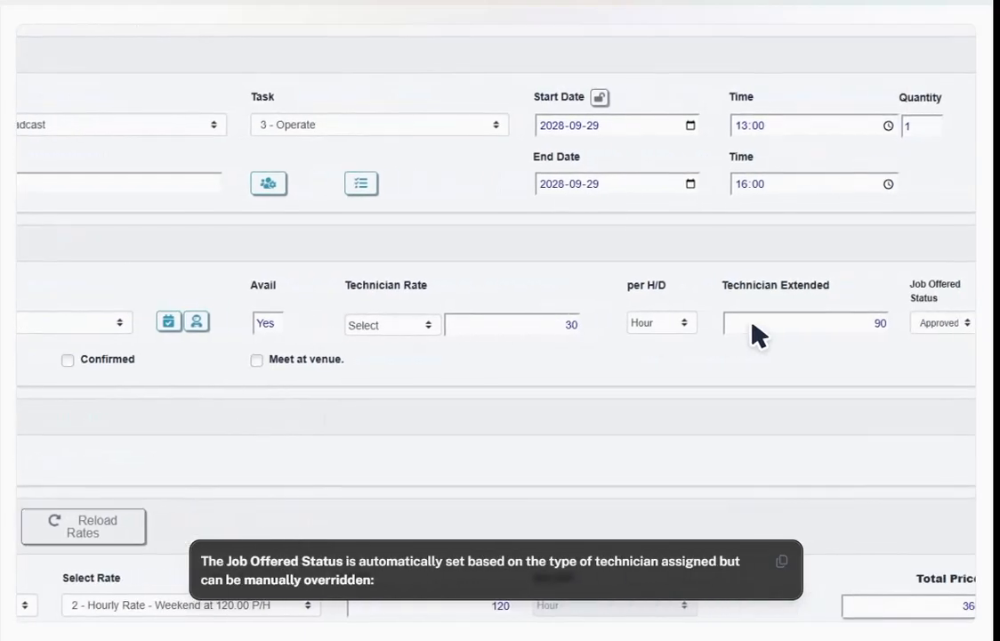
Step: Review the Audio Director assignment's Job Offered Status and its Conflict, Confirmed and Meet at venue options, and save it with its technician
{"action": "left_click", "coordinate": [887, 323]}
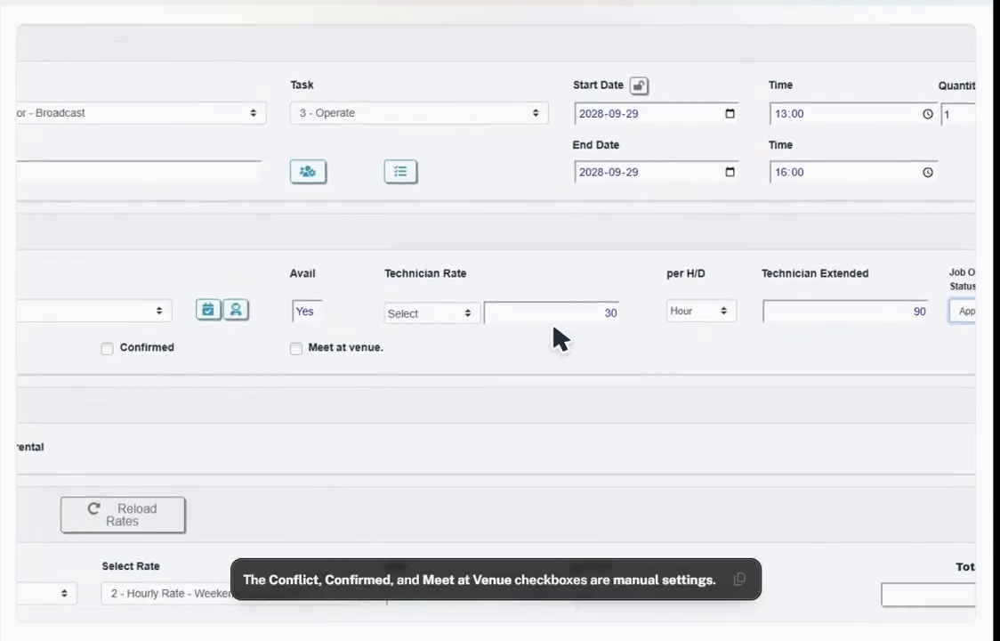
{"action": "left_click", "coordinate": [59, 329]}
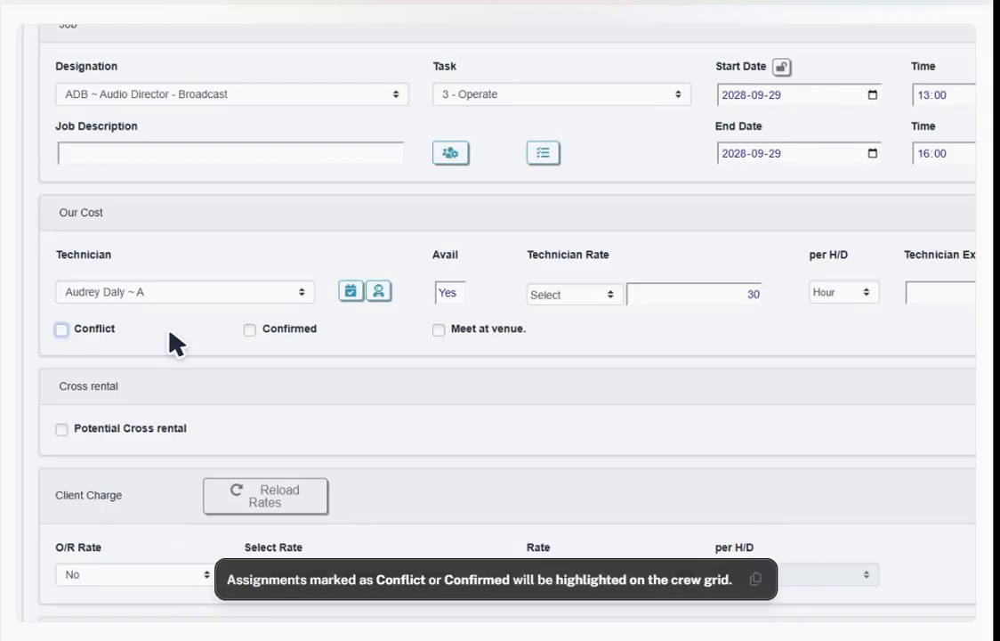
{"action": "left_click", "coordinate": [248, 333]}
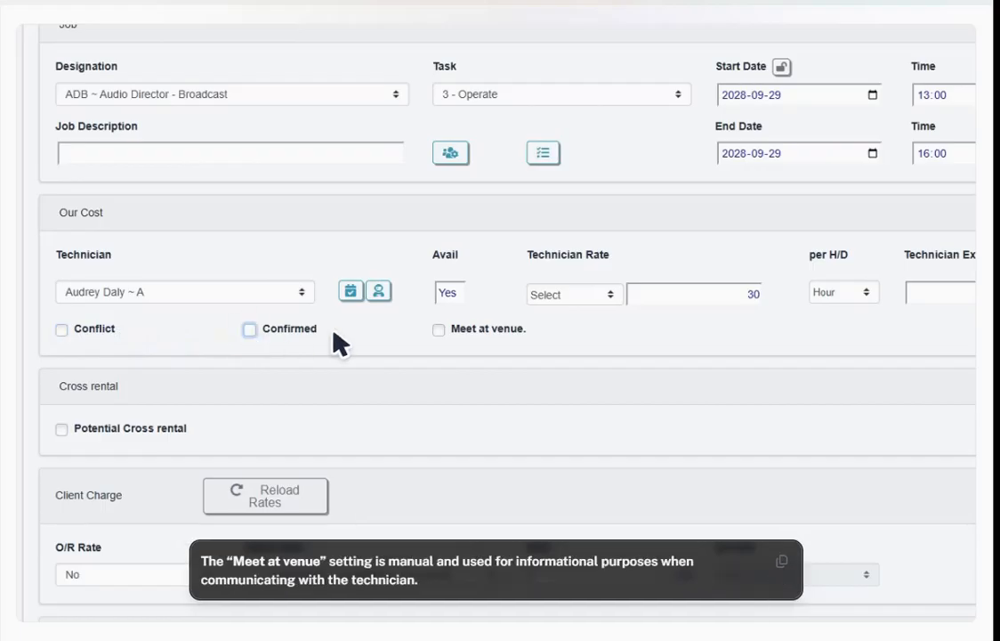
{"action": "left_click", "coordinate": [438, 330]}
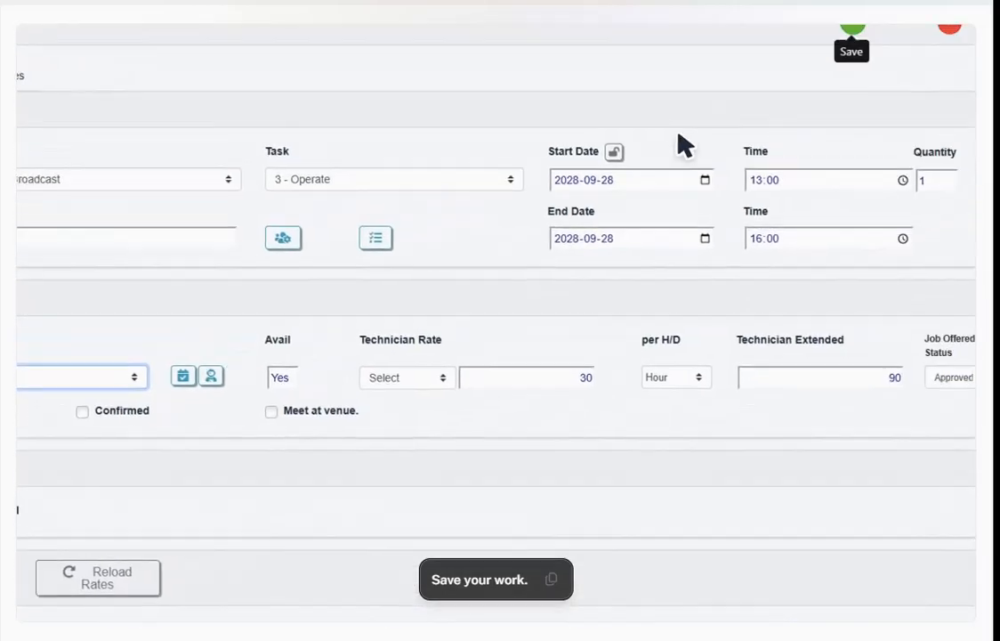
{"action": "left_click", "coordinate": [772, 56]}
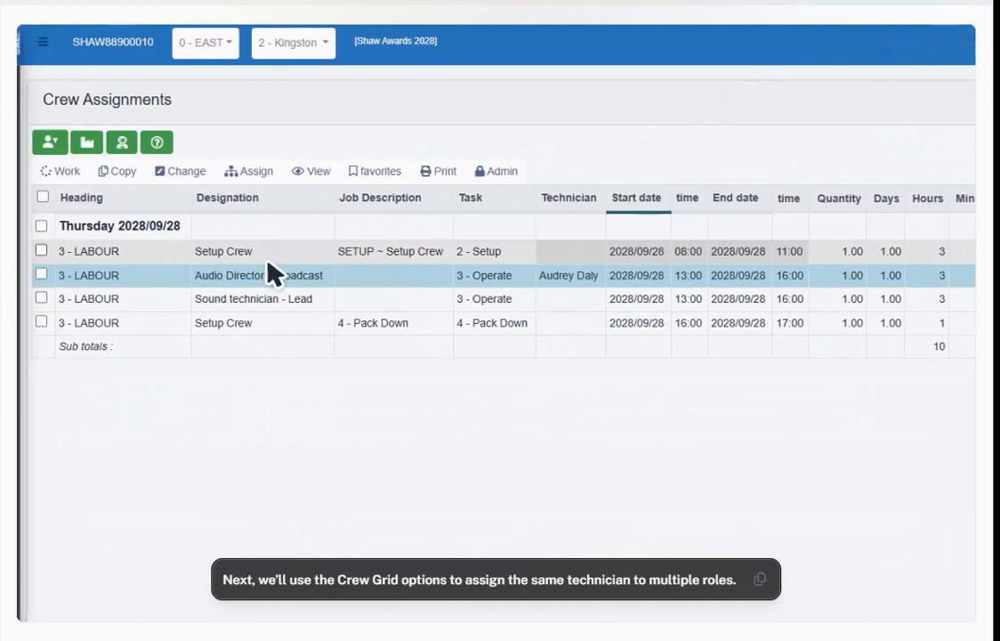
Step: Assign one technician to both the setup and pack-down lines of the Setup Crew designation
{"action": "left_click", "coordinate": [38, 250]}
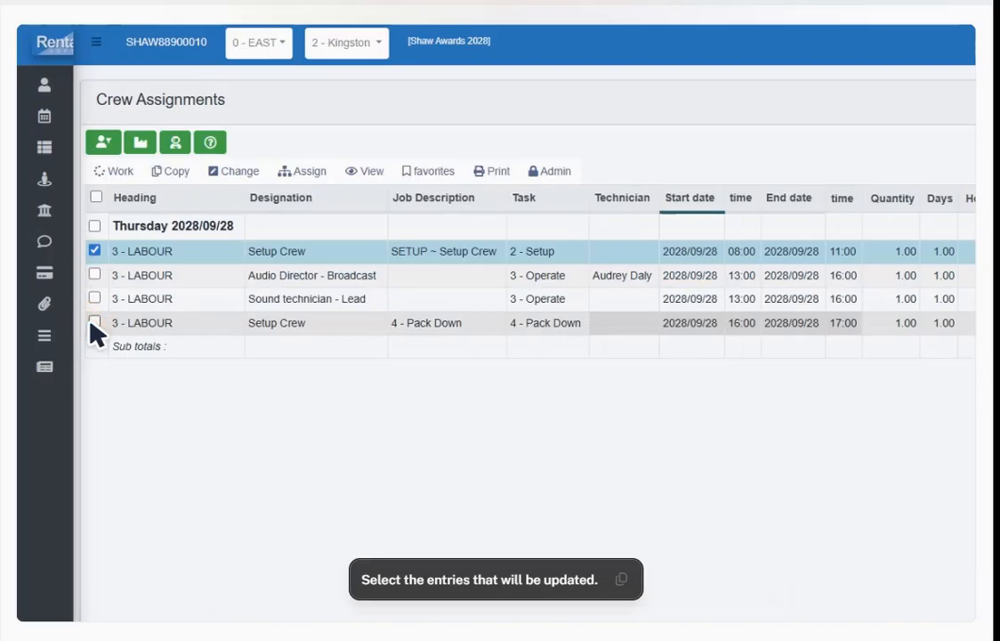
{"action": "left_click", "coordinate": [94, 323]}
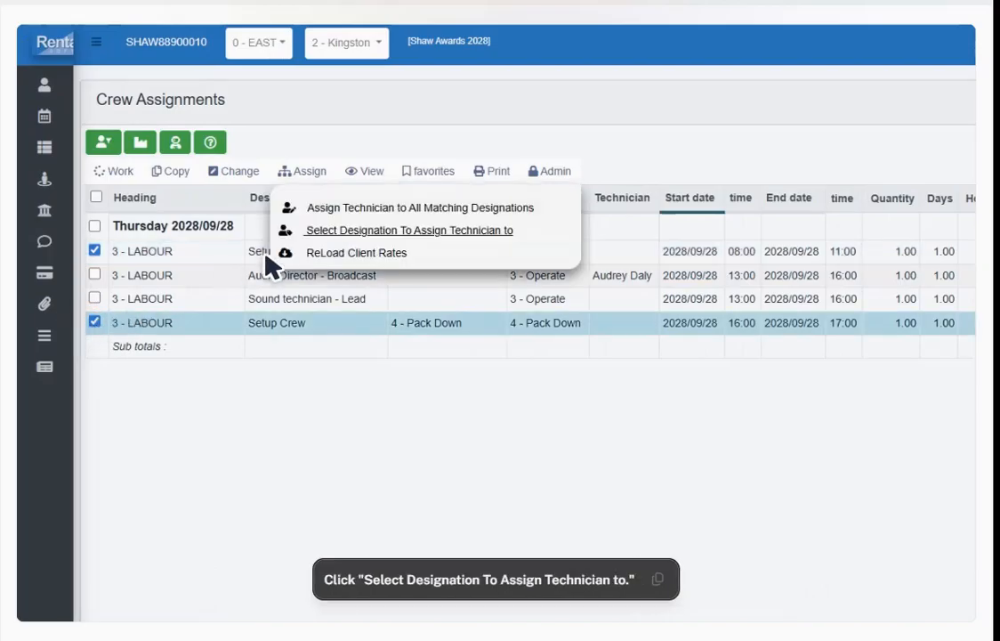
{"action": "left_click", "coordinate": [333, 233]}
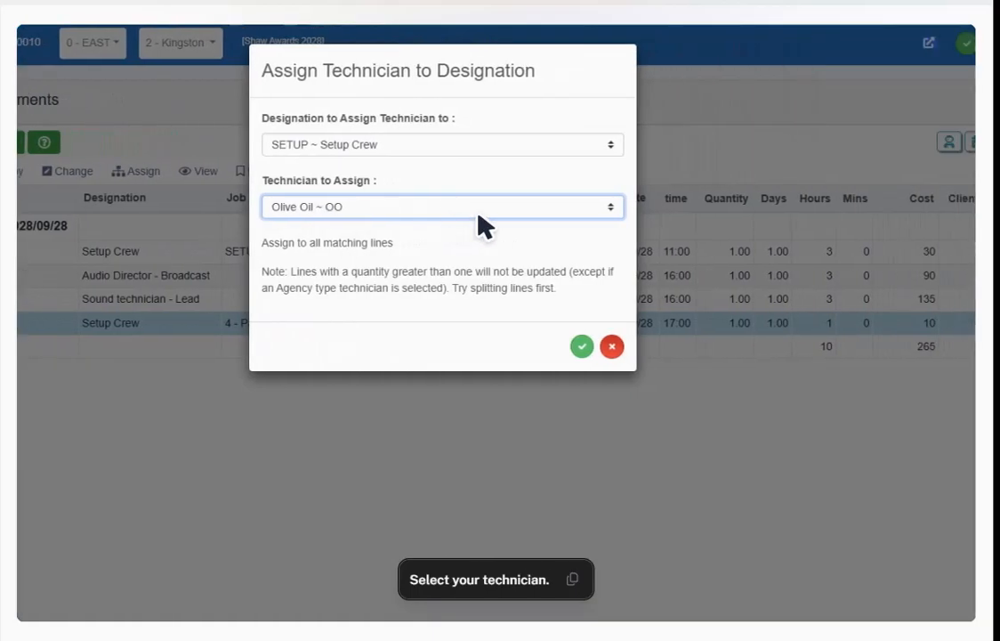
{"action": "left_click", "coordinate": [539, 209]}
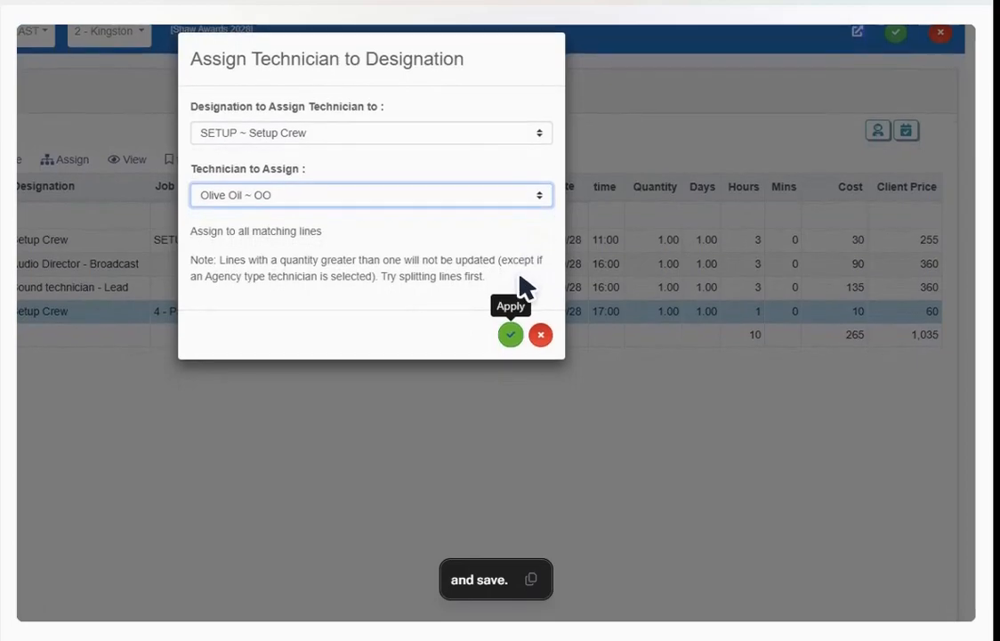
{"action": "left_click", "coordinate": [510, 327]}
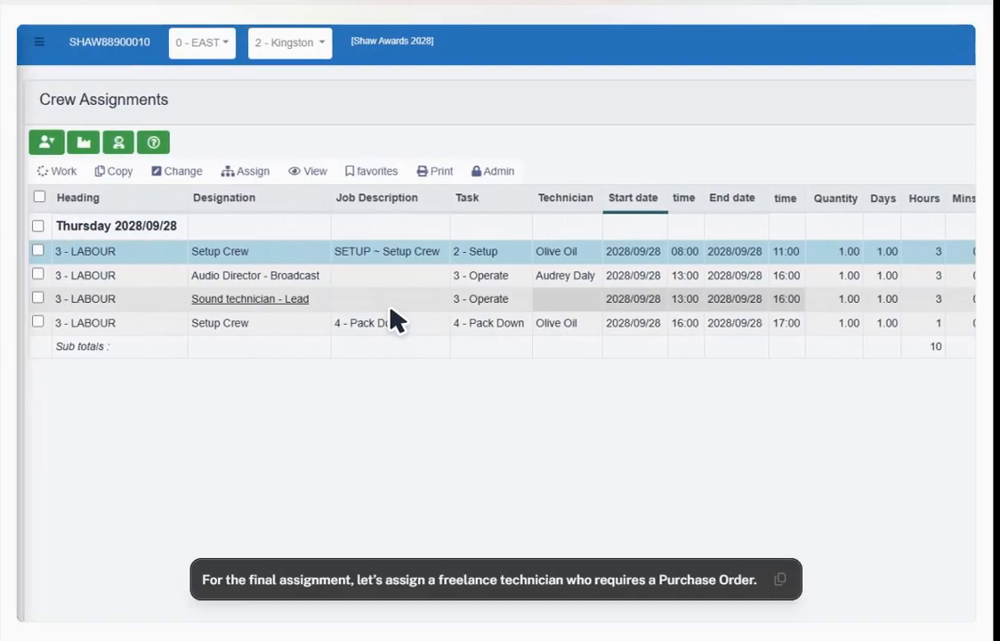
Step: Assign a freelance technician to the Sound technician - Lead designation and check their calendar for 28 September 2028
{"action": "left_click", "coordinate": [322, 303]}
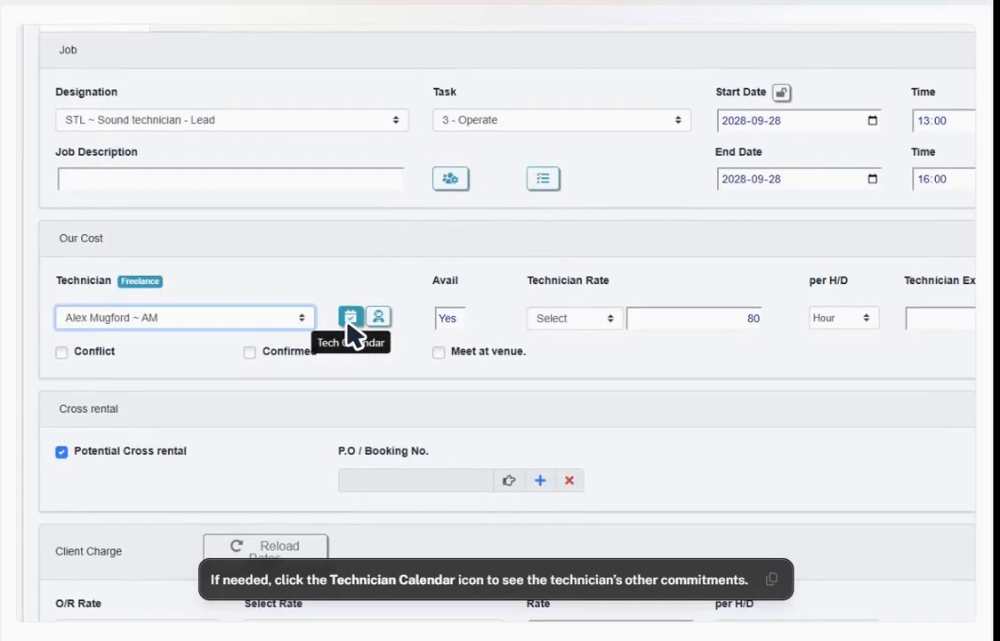
{"action": "left_click", "coordinate": [350, 318]}
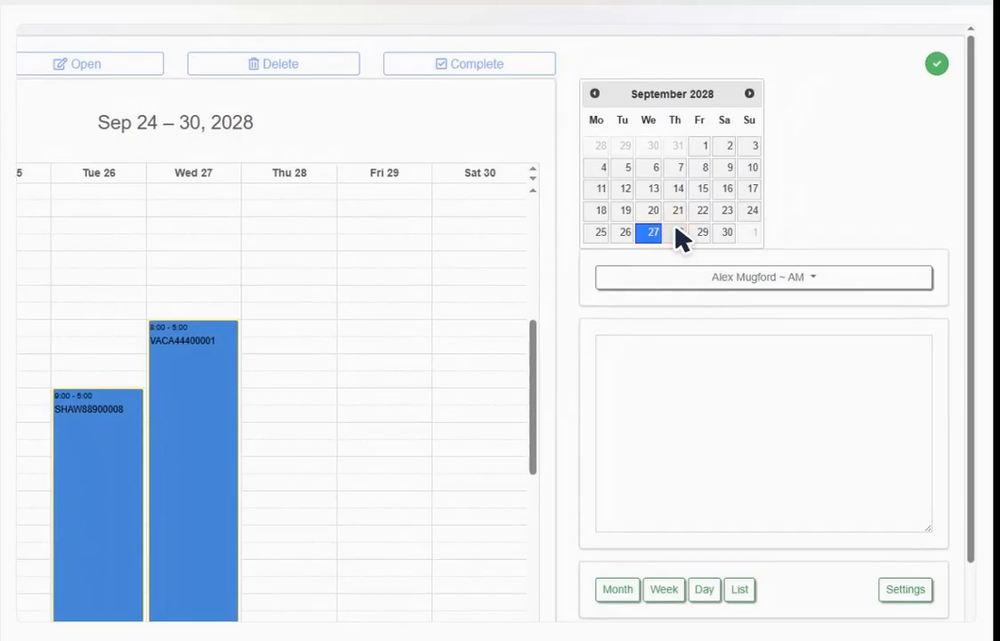
{"action": "left_click", "coordinate": [679, 233]}
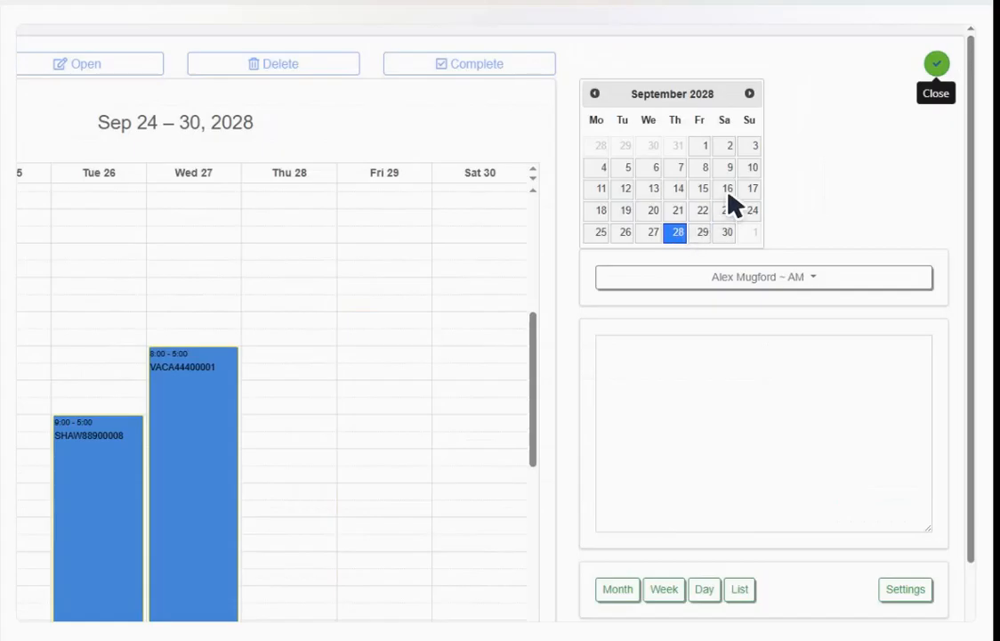
{"action": "left_click", "coordinate": [936, 66]}
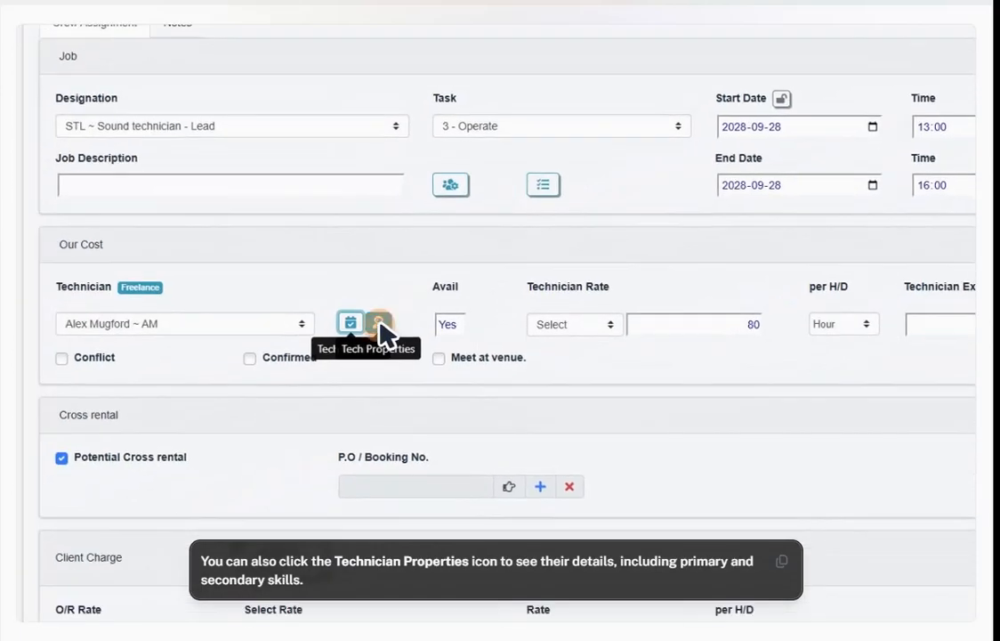
Step: Review the freelance technician's properties, including primary skills with rates and secondary skills with certificates
{"action": "left_click", "coordinate": [379, 323]}
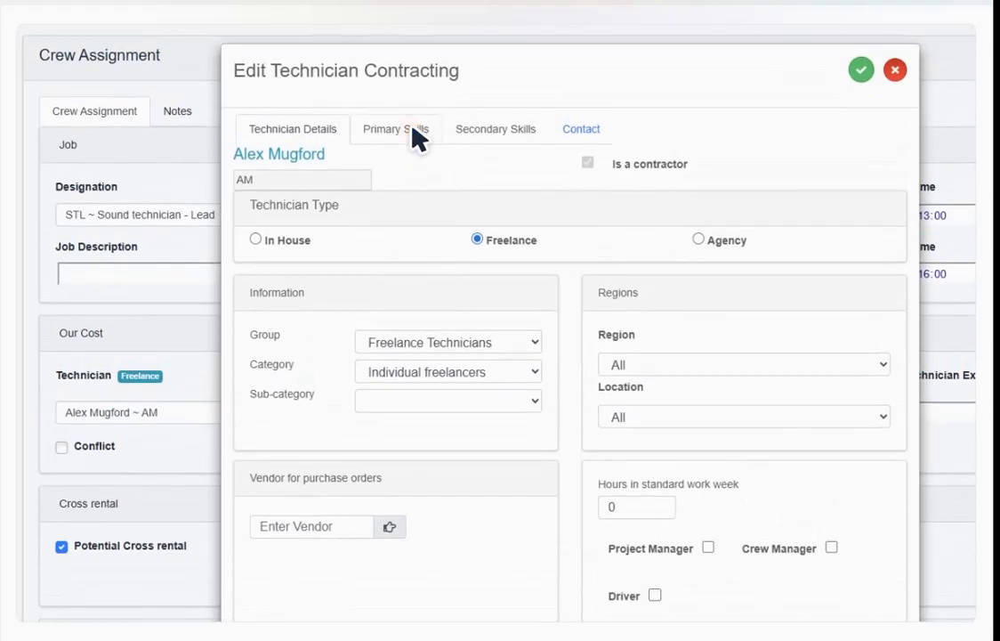
{"action": "left_click", "coordinate": [415, 138]}
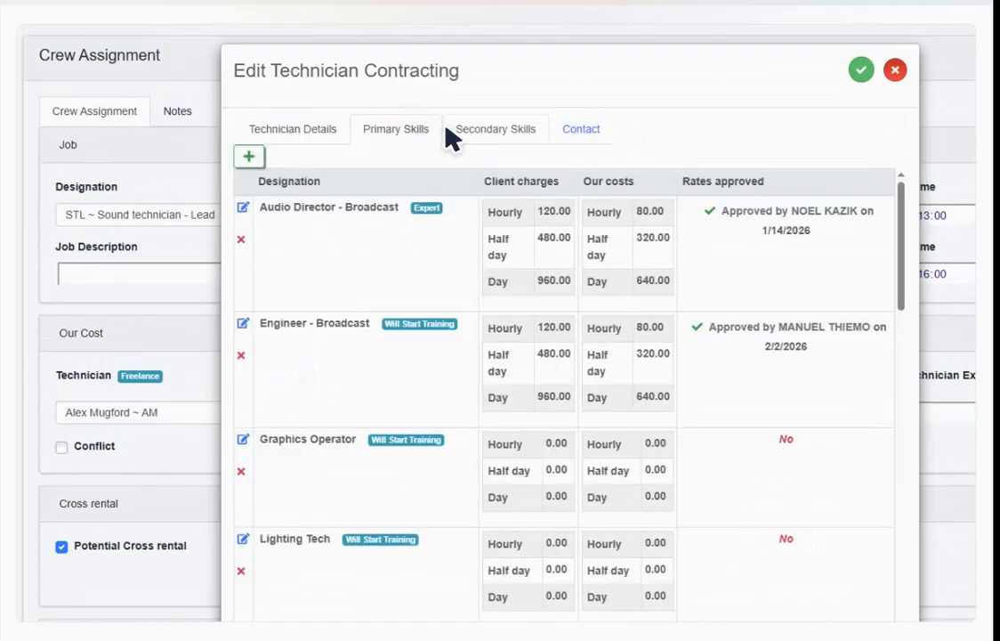
{"action": "left_click", "coordinate": [497, 133]}
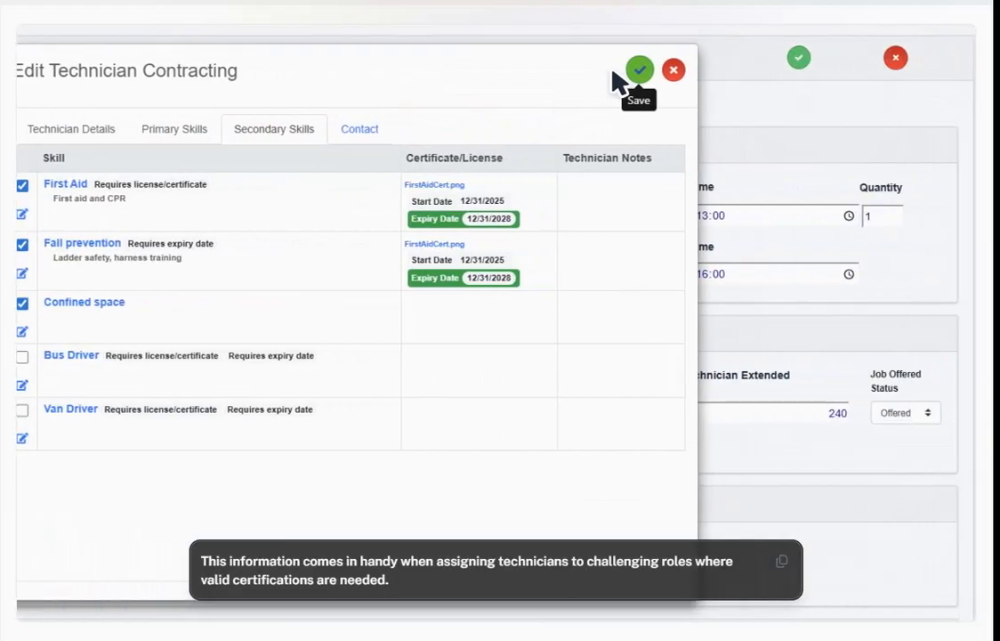
{"action": "left_click", "coordinate": [620, 70]}
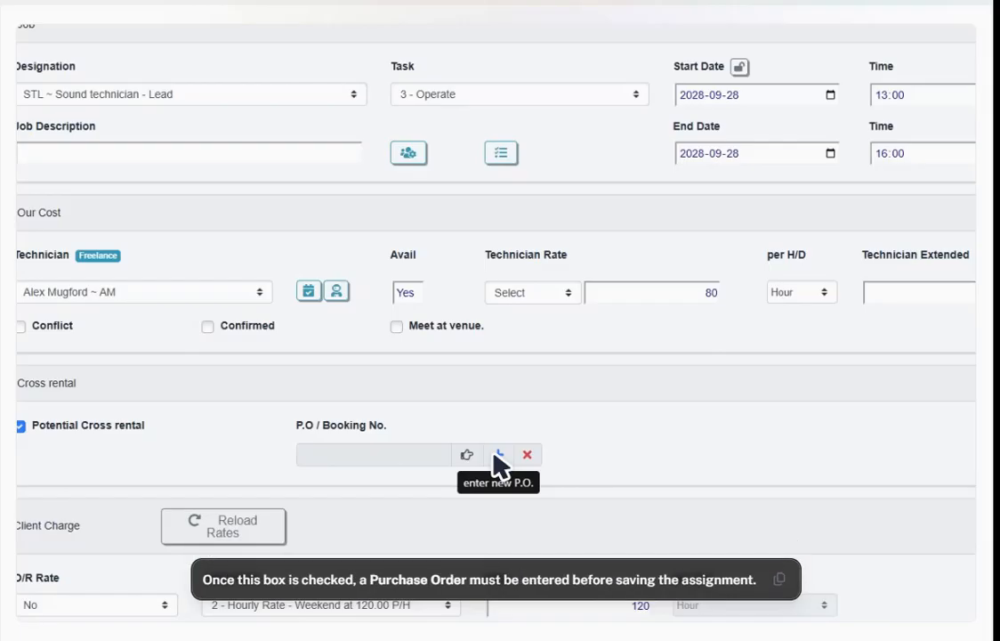
Step: Create a new purchase order for the freelancer's cross rental with the vendor add tech
{"action": "left_click", "coordinate": [495, 455]}
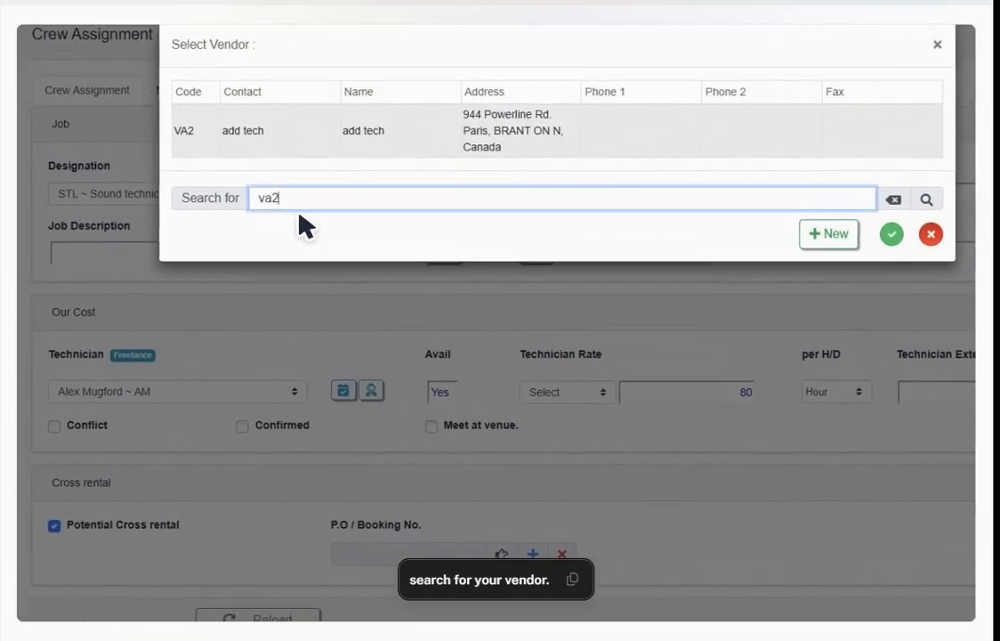
{"action": "left_click", "coordinate": [238, 123]}
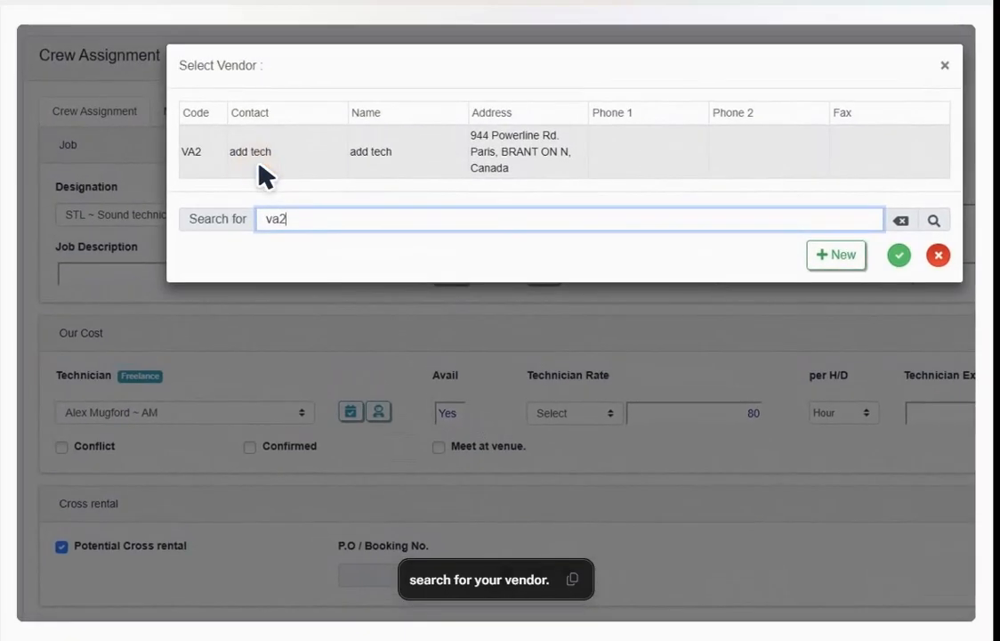
{"action": "left_click", "coordinate": [259, 164]}
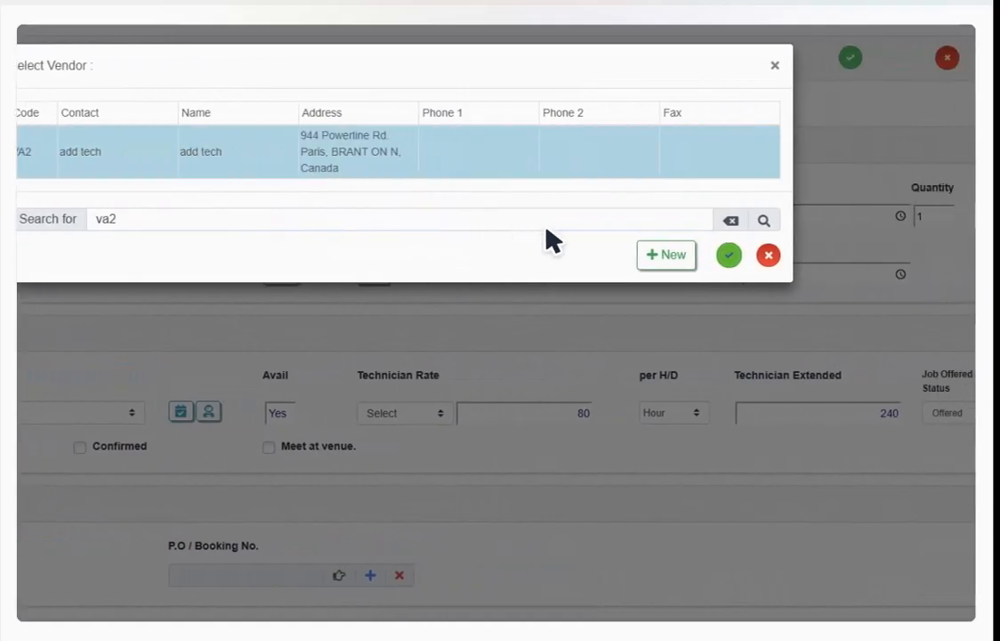
{"action": "left_click", "coordinate": [771, 255]}
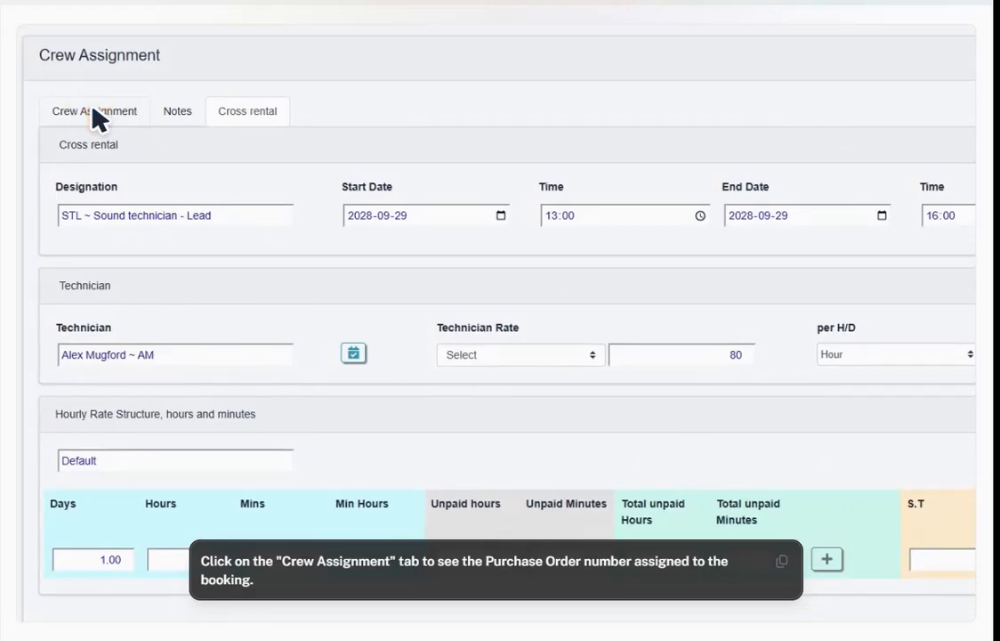
Step: Check the P.O / Booking No. on the Sound technician - Lead crew assignment and save the assignment
{"action": "left_click", "coordinate": [94, 114]}
{"action": "scroll", "coordinate": [118, 141], "scroll_direction": "down", "scroll_amount": 2}
{"action": "scroll", "coordinate": [338, 347], "scroll_direction": "down", "scroll_amount": 1}
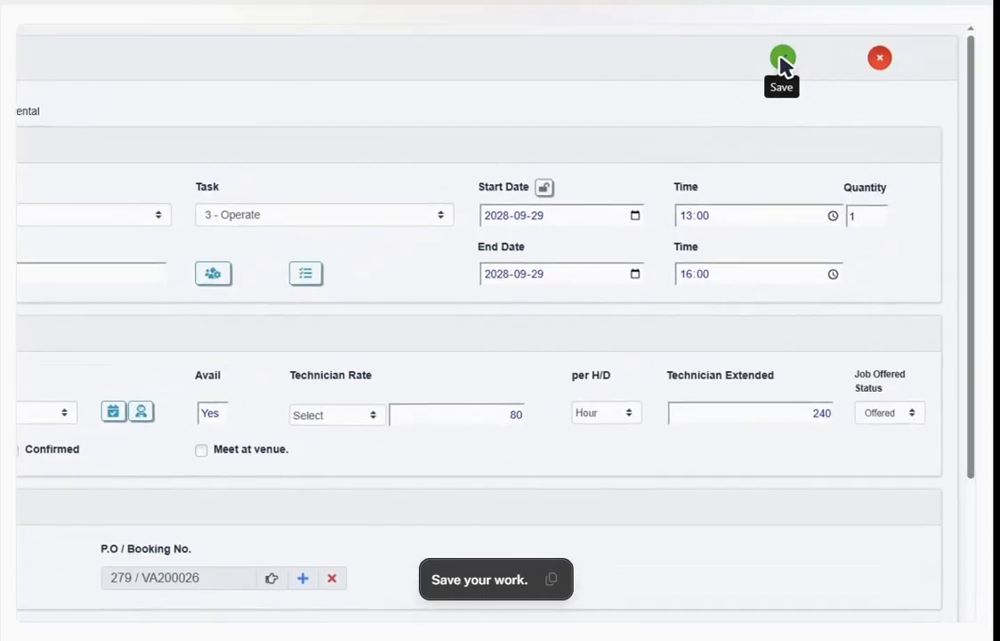
{"action": "left_click", "coordinate": [781, 59]}
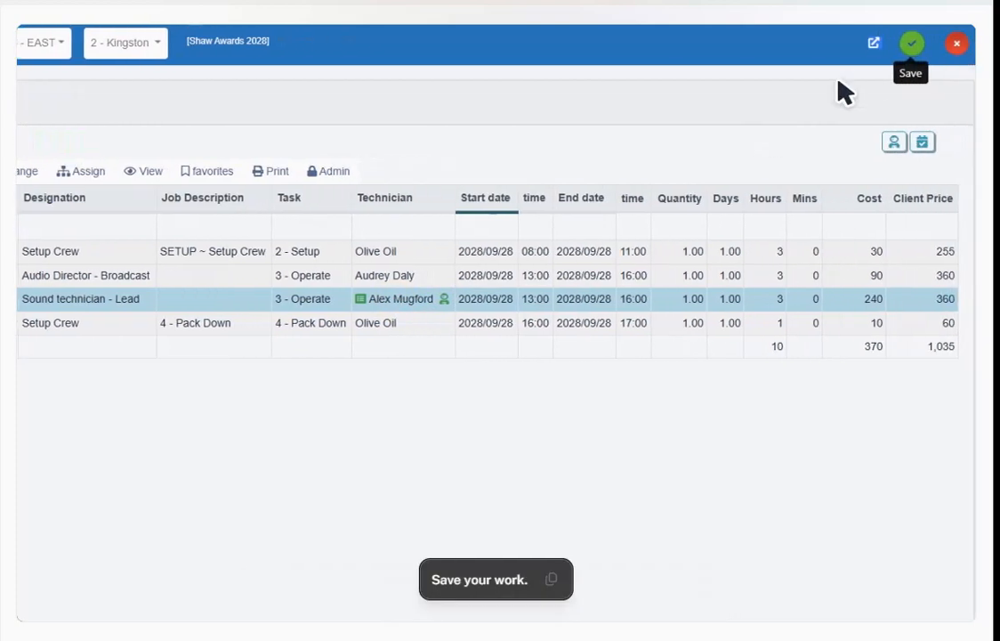
Step: Save the Shaw Awards 2028 booking and close it without any follow-up action
{"action": "left_click", "coordinate": [896, 44]}
{"action": "scroll", "coordinate": [859, 83], "scroll_direction": "down", "scroll_amount": 2}
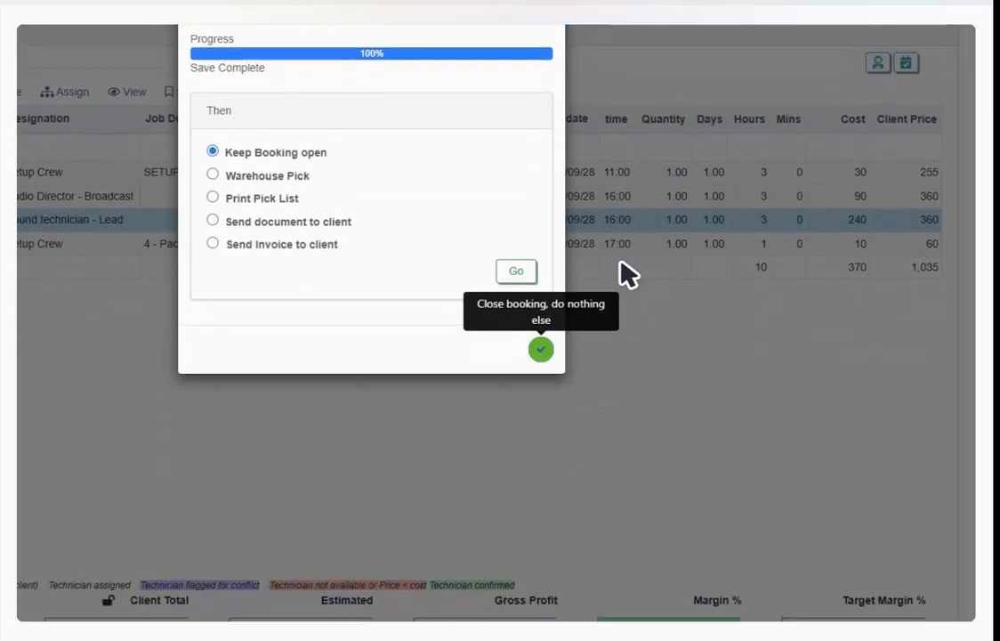
{"action": "left_click", "coordinate": [543, 327]}
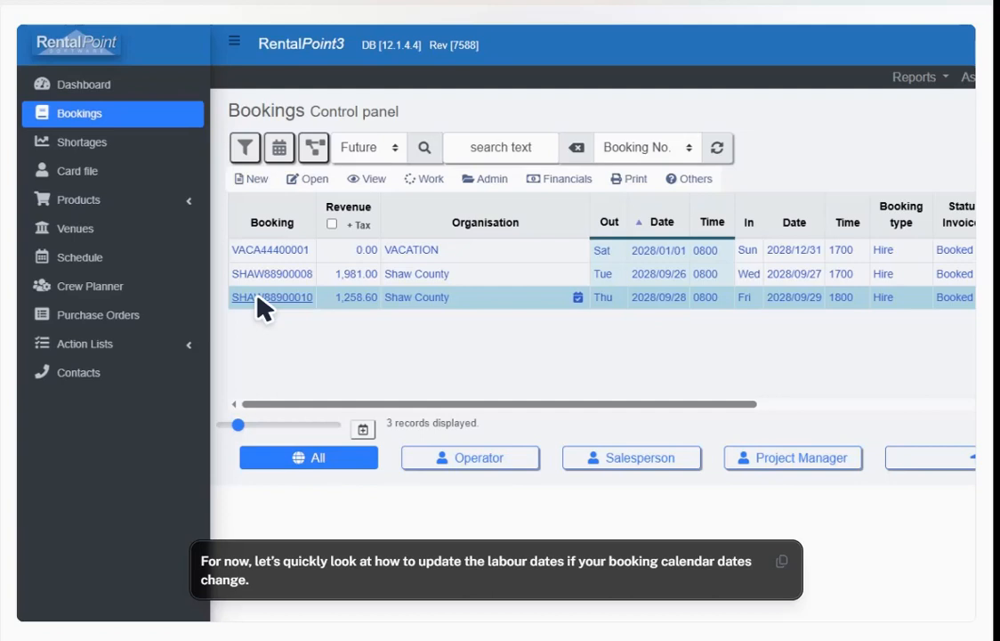
Step: Reopen the booking's calendar, set the Warehouse Out date to 2028-09-29, and fix the overlapping schedule dates
{"action": "left_click", "coordinate": [264, 302]}
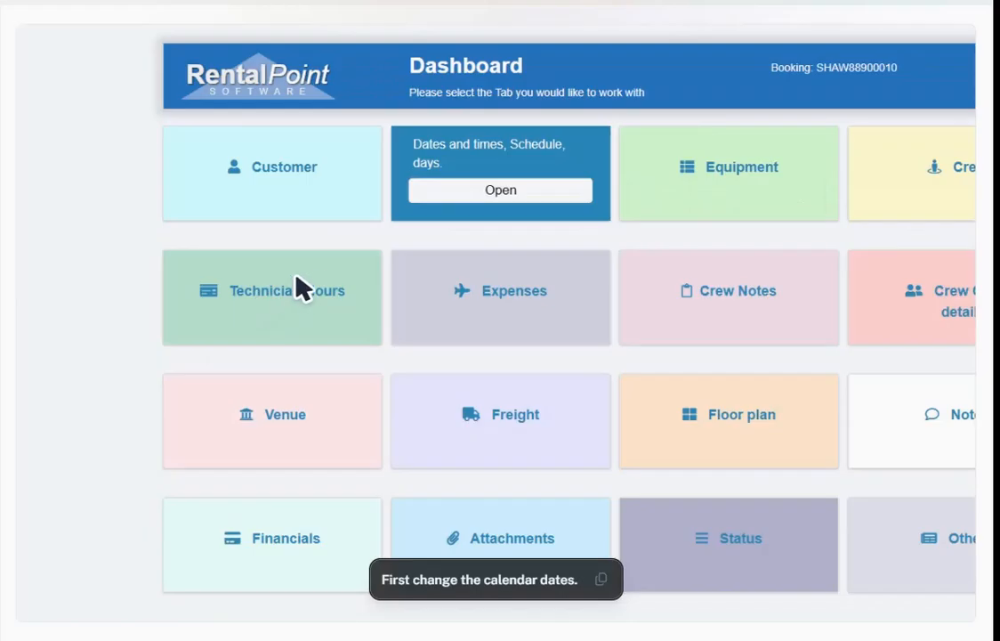
{"action": "left_click", "coordinate": [462, 191]}
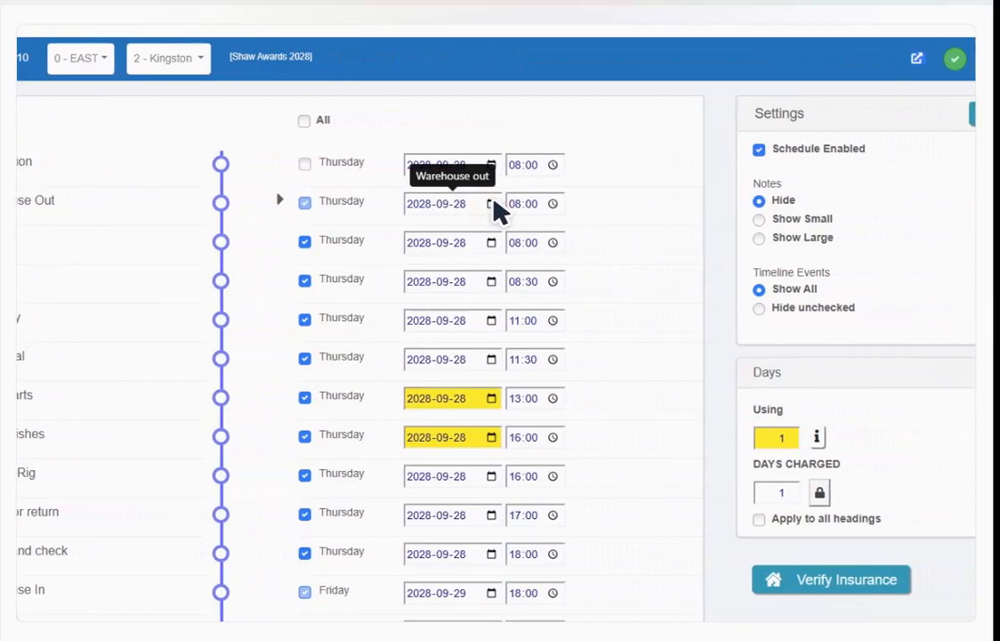
{"action": "left_click", "coordinate": [494, 202]}
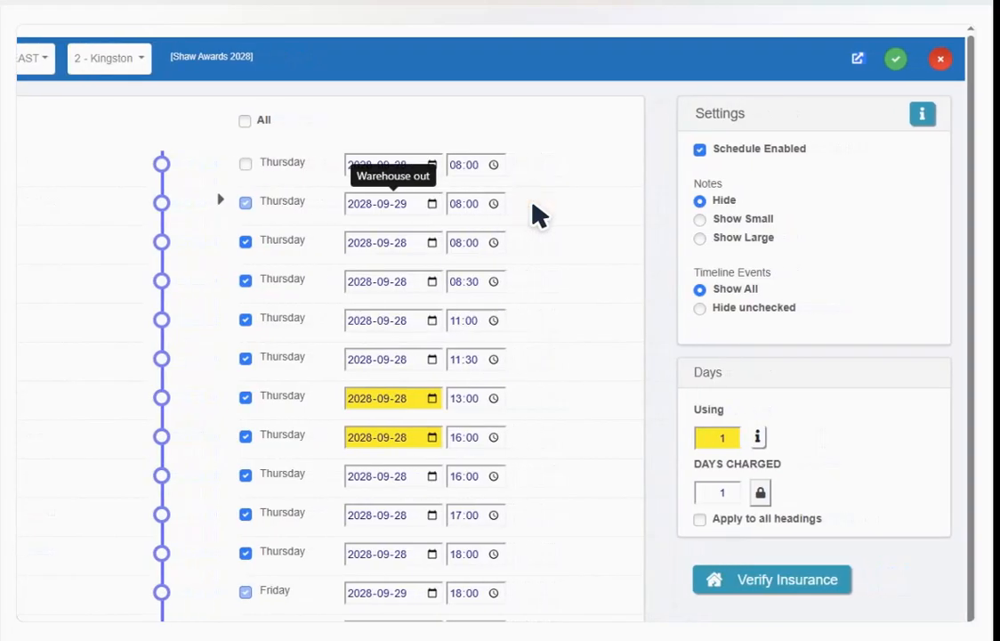
{"action": "left_click", "coordinate": [533, 205]}
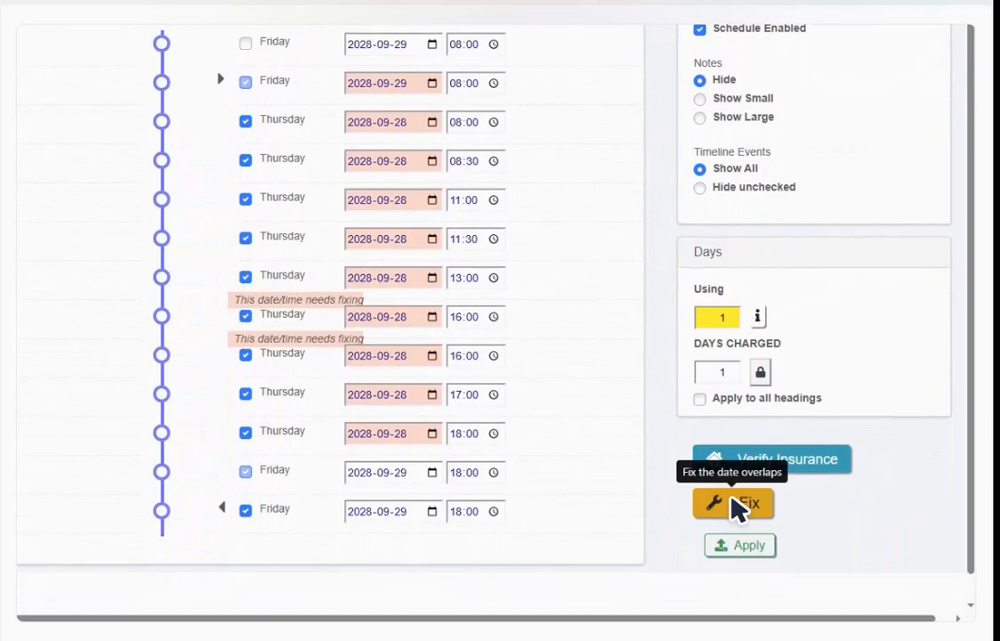
{"action": "left_click", "coordinate": [736, 505]}
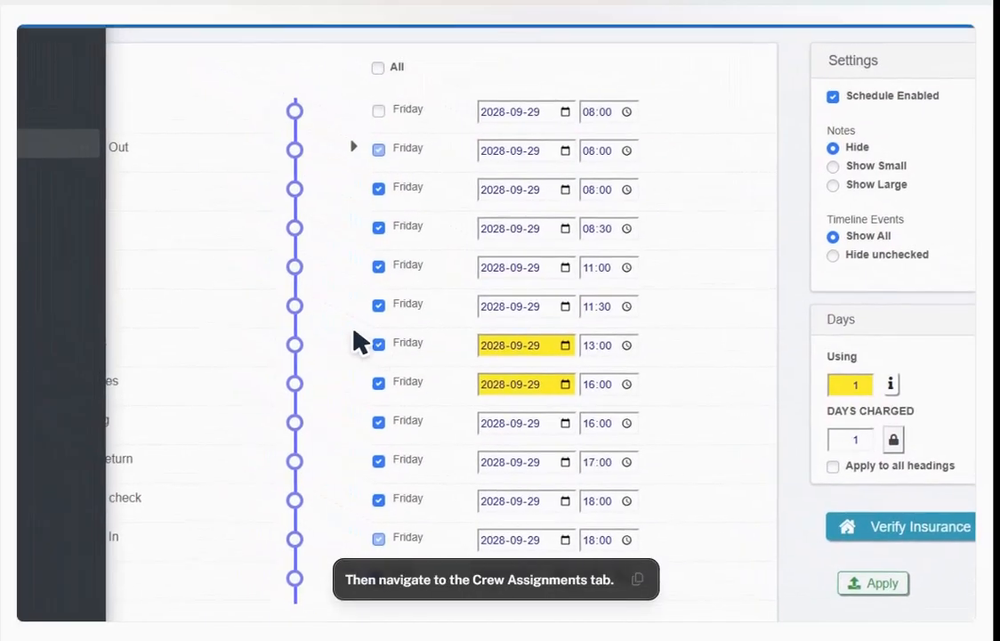
Step: In the booking's crew assignments, change all four selected labour lines to the new date 2028-09-29
{"action": "left_click", "coordinate": [60, 201]}
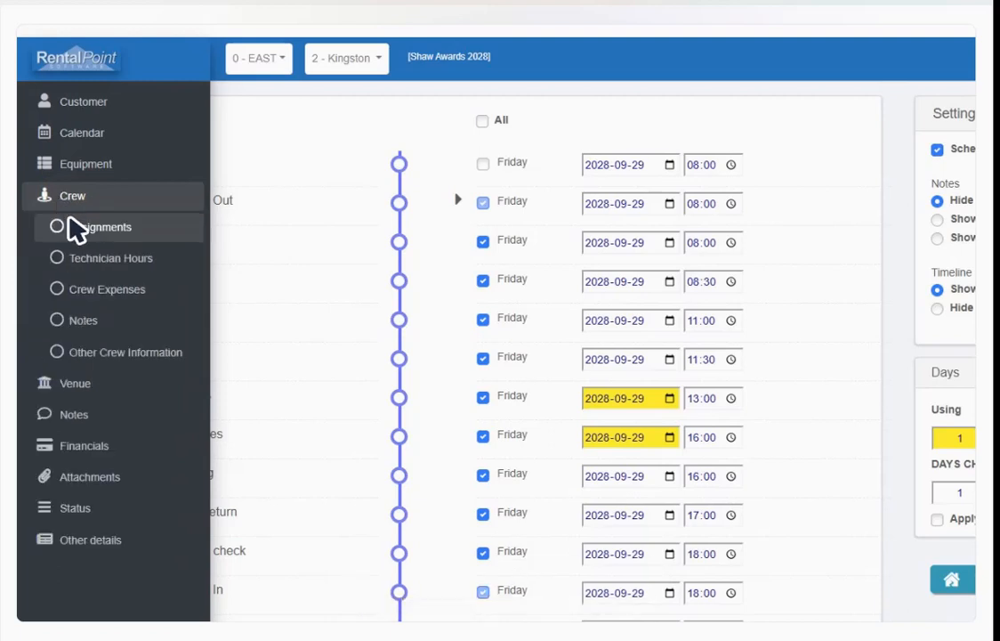
{"action": "left_click", "coordinate": [73, 224]}
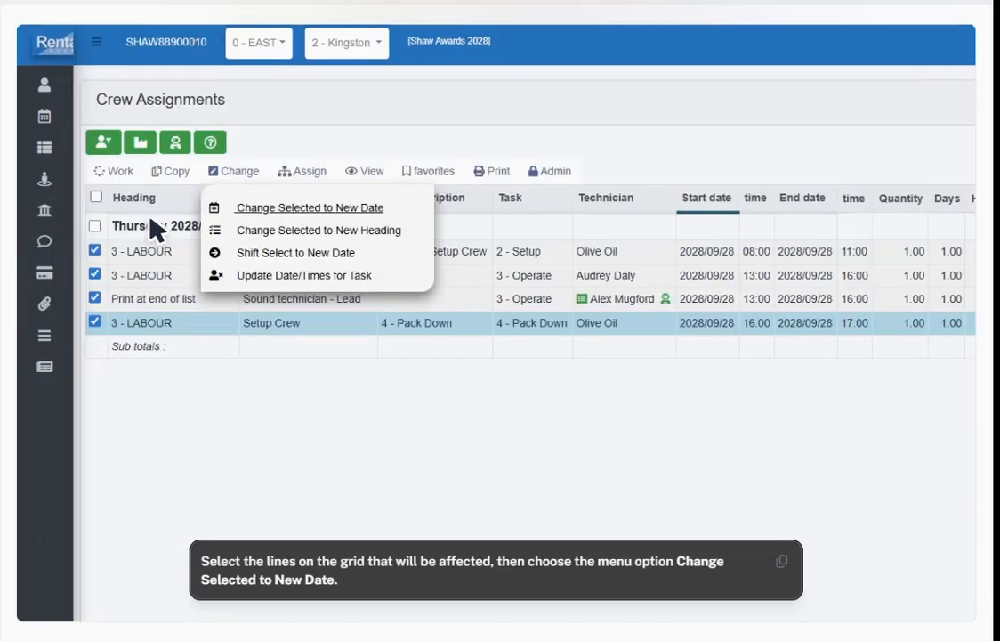
{"action": "left_click", "coordinate": [262, 208]}
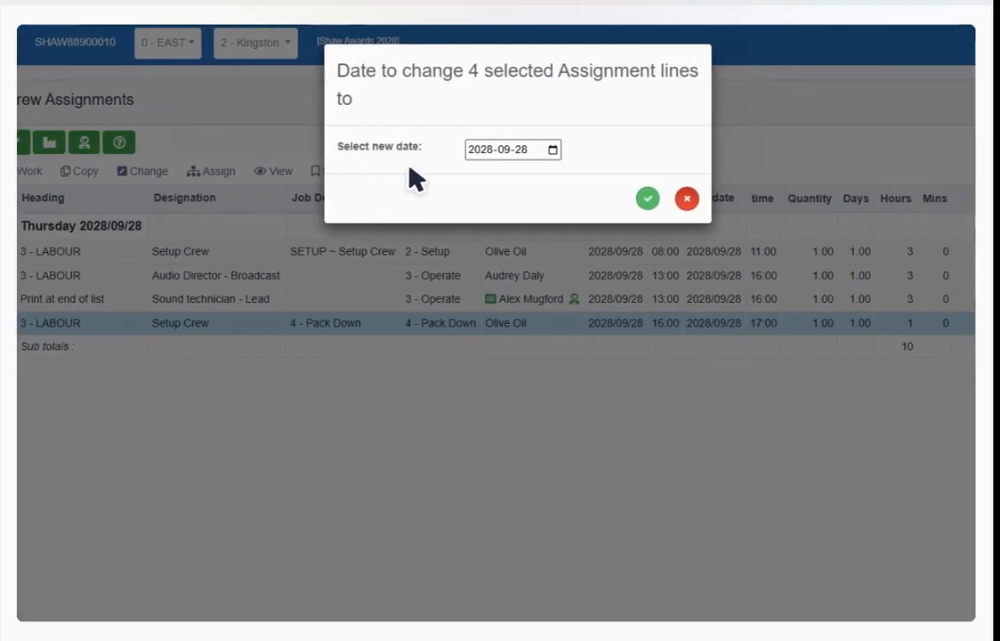
{"action": "left_click", "coordinate": [499, 147]}
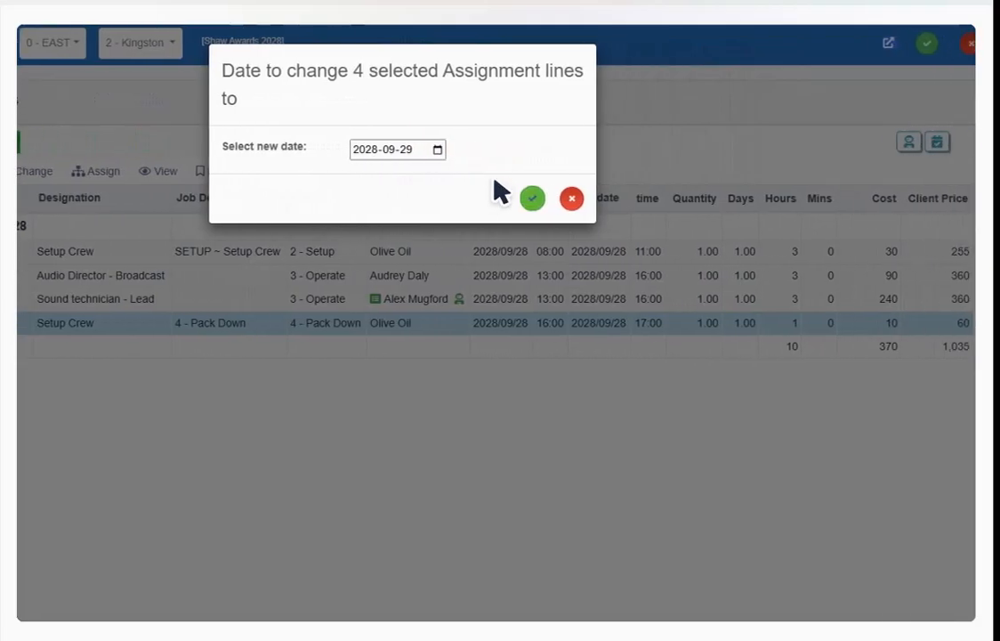
{"action": "left_click", "coordinate": [534, 197]}
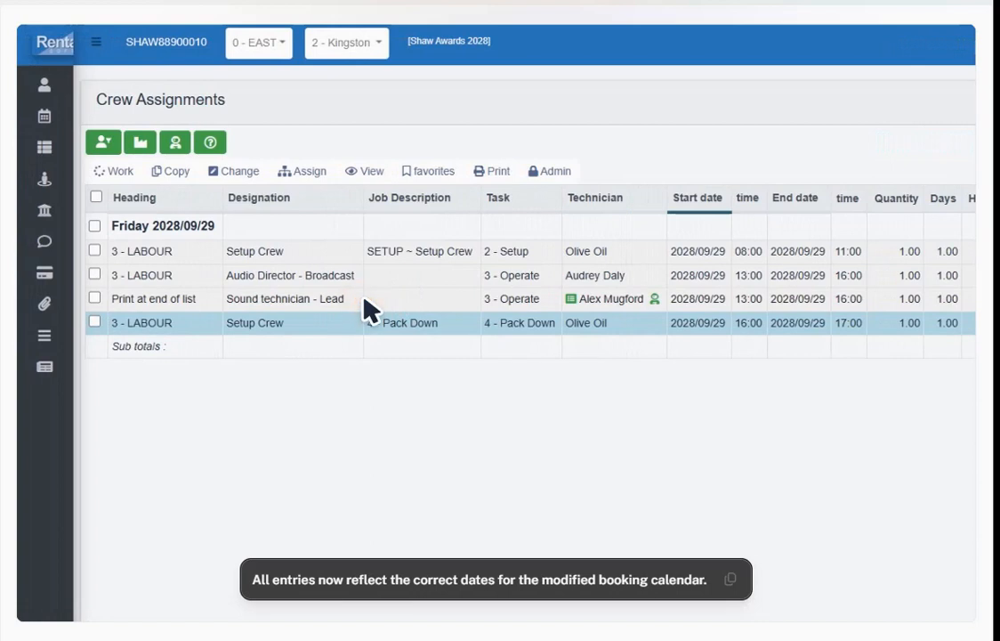
Step: Save the booking with its updated crew assignments and close it without doing anything else
{"action": "left_click", "coordinate": [364, 300]}
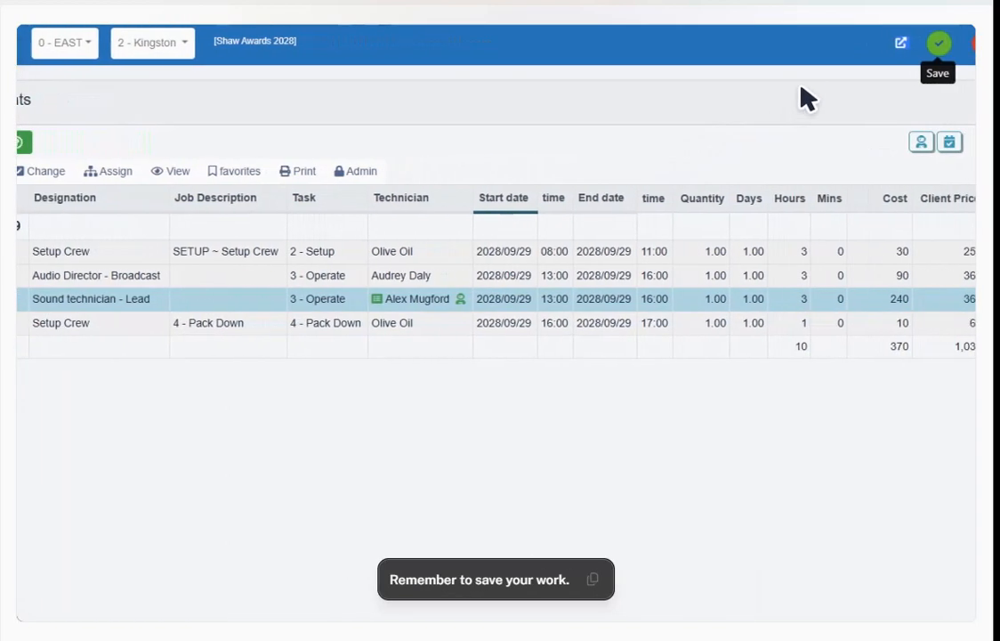
{"action": "left_click", "coordinate": [896, 41]}
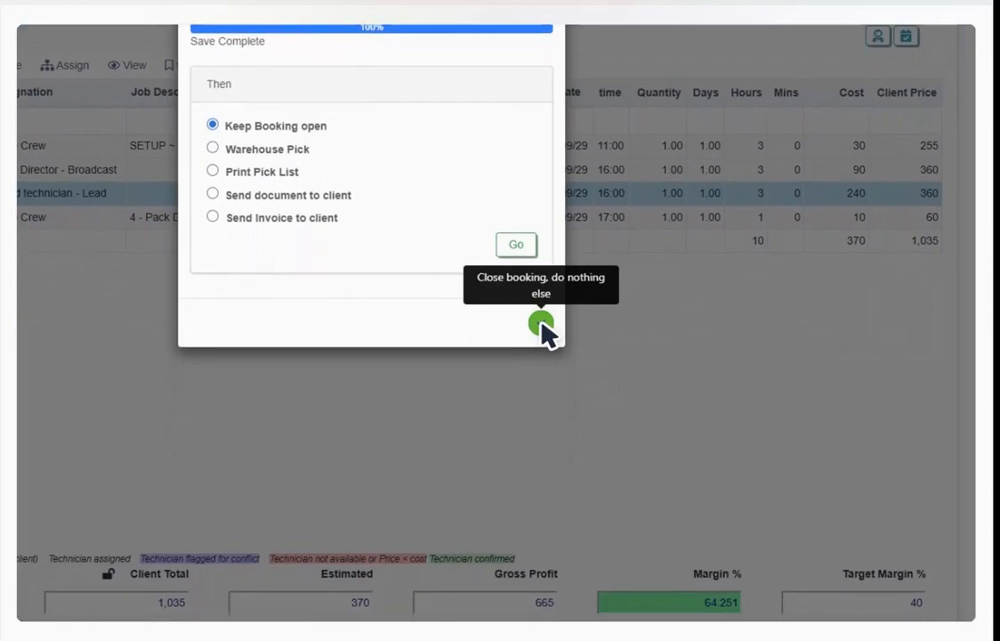
{"action": "left_click", "coordinate": [541, 324]}
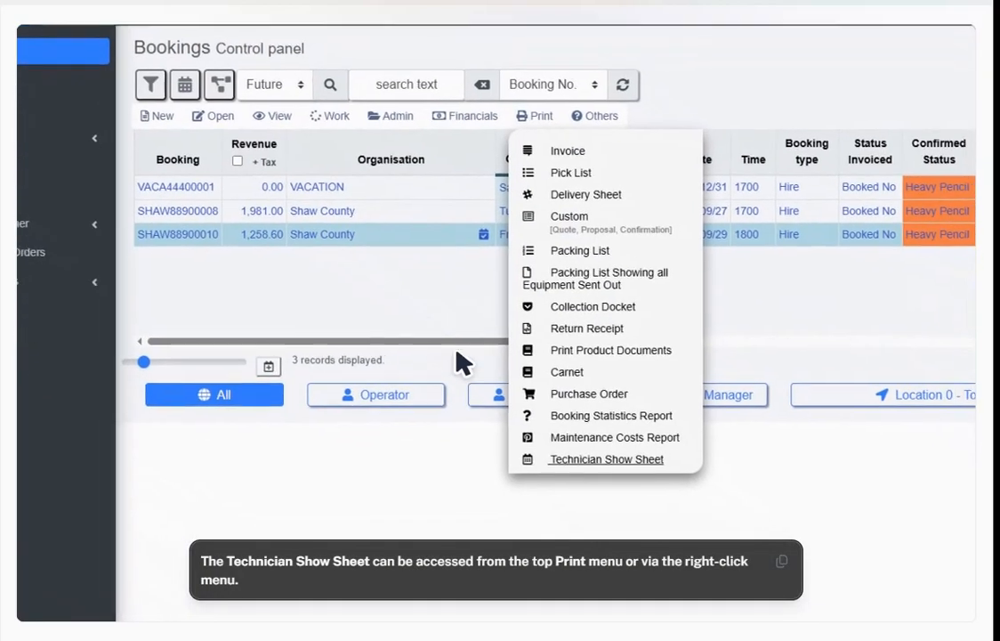
Step: Generate the Technician Show Sheet for the Shaw Awards 2028 booking, keeping the offered report dates and using the Technician Show Sheet template
{"action": "left_click", "coordinate": [584, 461]}
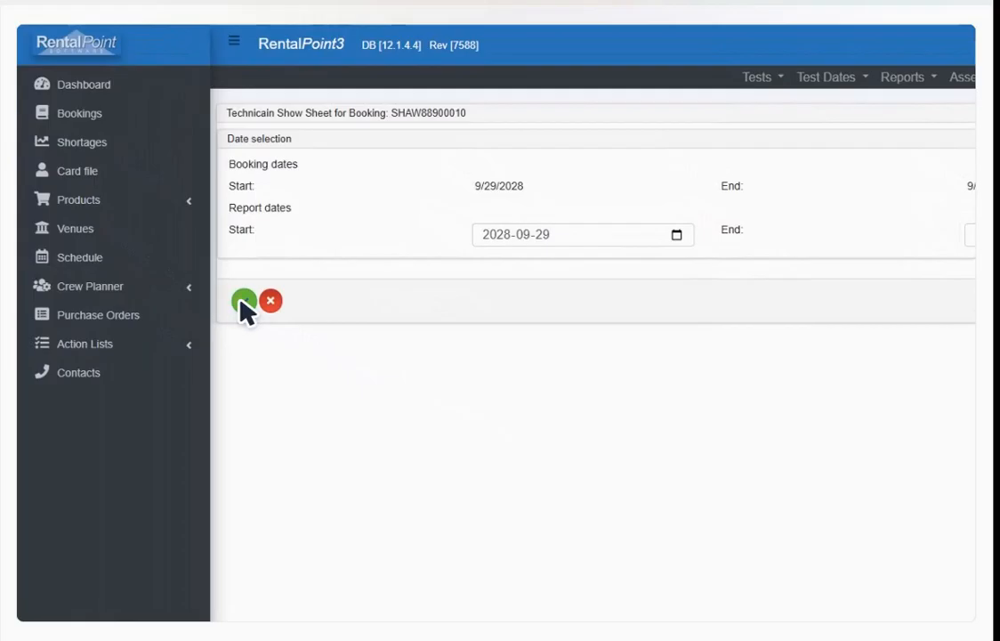
{"action": "left_click", "coordinate": [244, 303]}
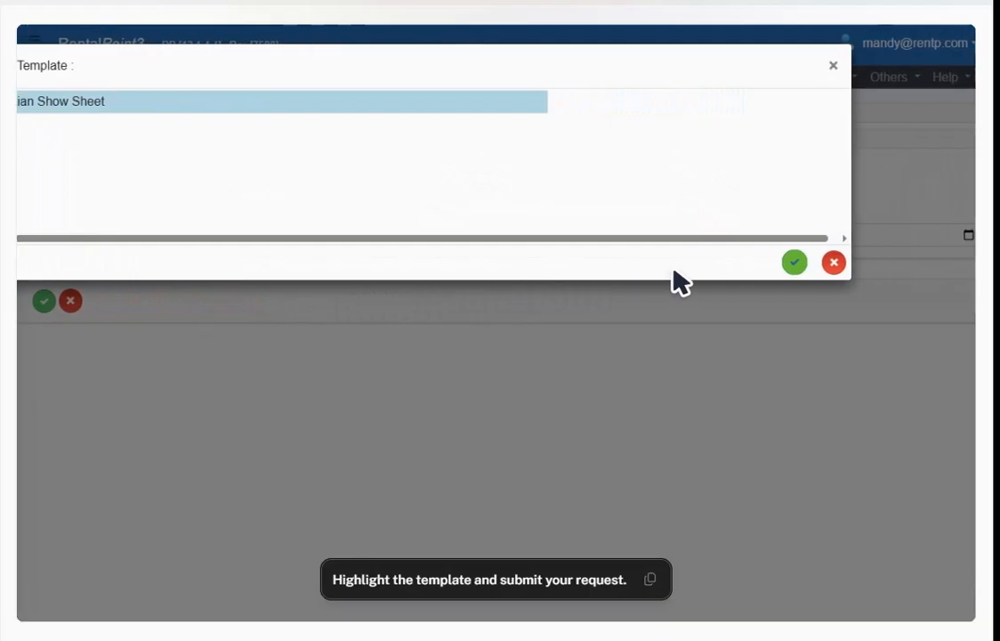
{"action": "left_click", "coordinate": [756, 264]}
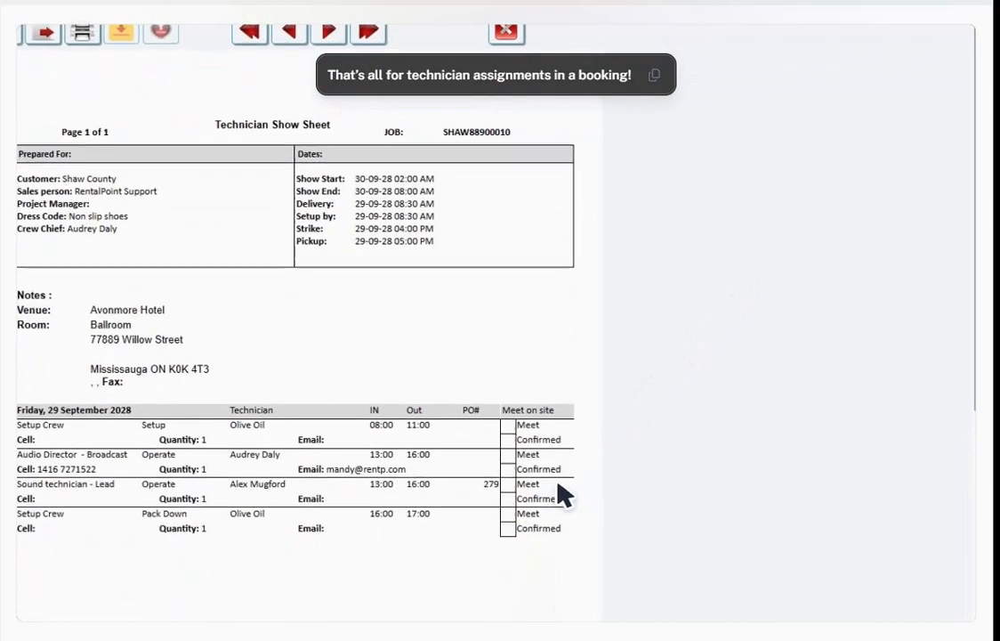
{"action": "left_click", "coordinate": [488, 607]}
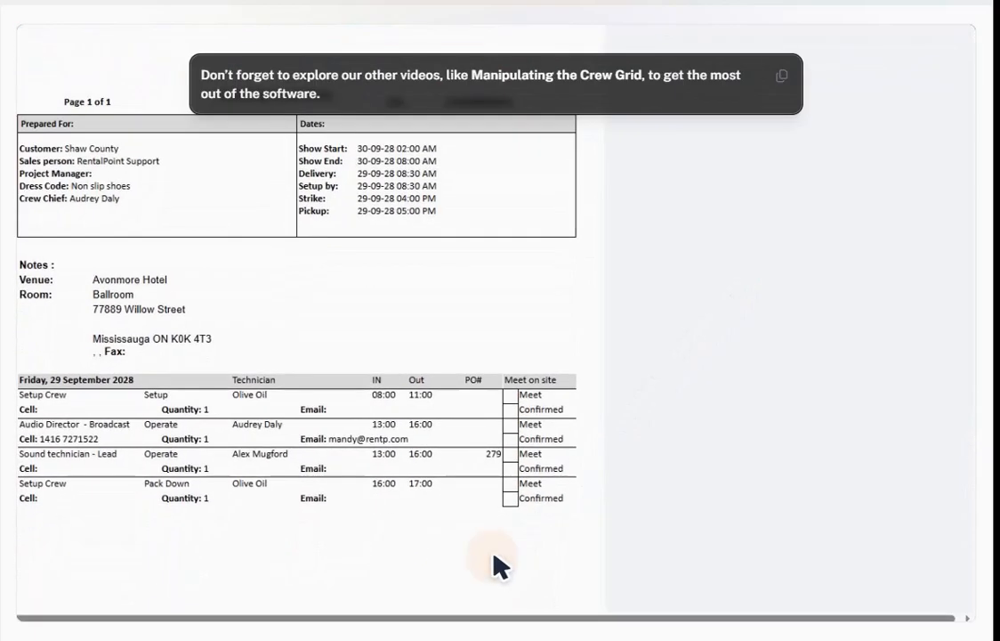